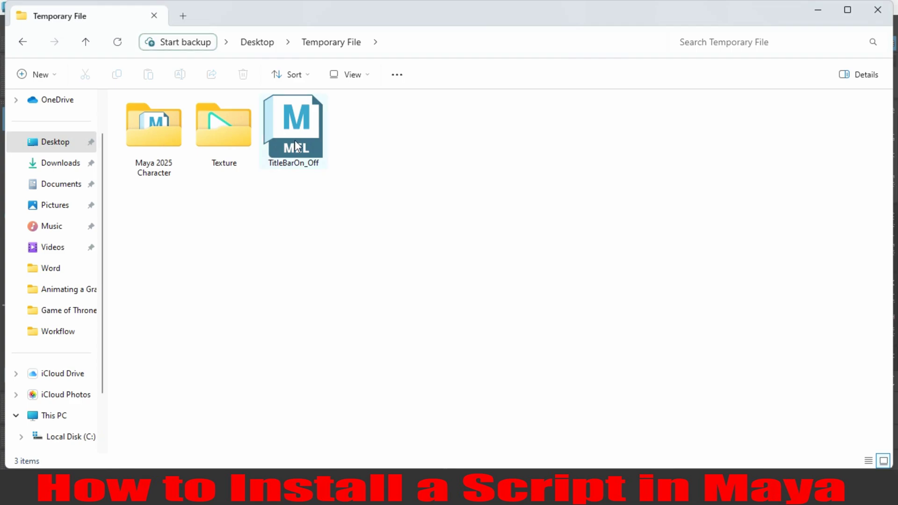
- Copy the TitleBarOn_Off script and open C:\Program Files\Autodesk\Maya2025\scripts
{"action": "right_click", "coordinate": [296, 146]}
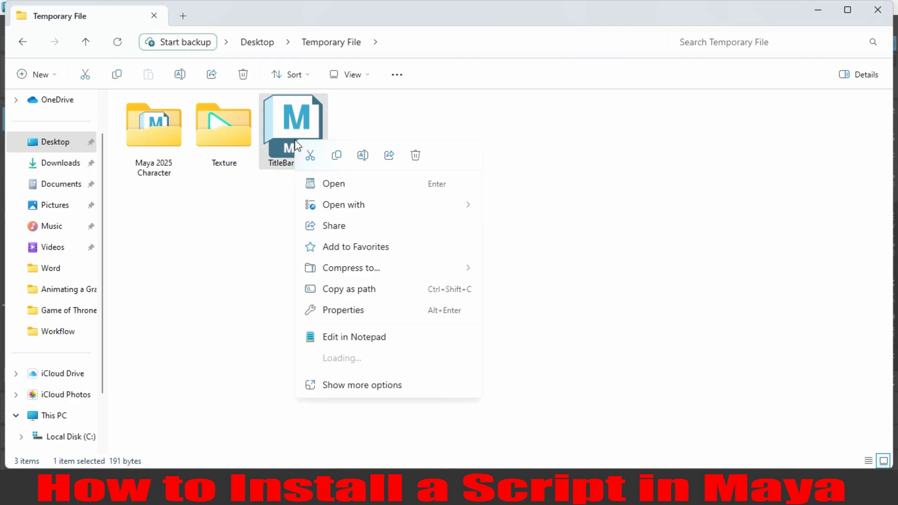
{"action": "left_click", "coordinate": [336, 155]}
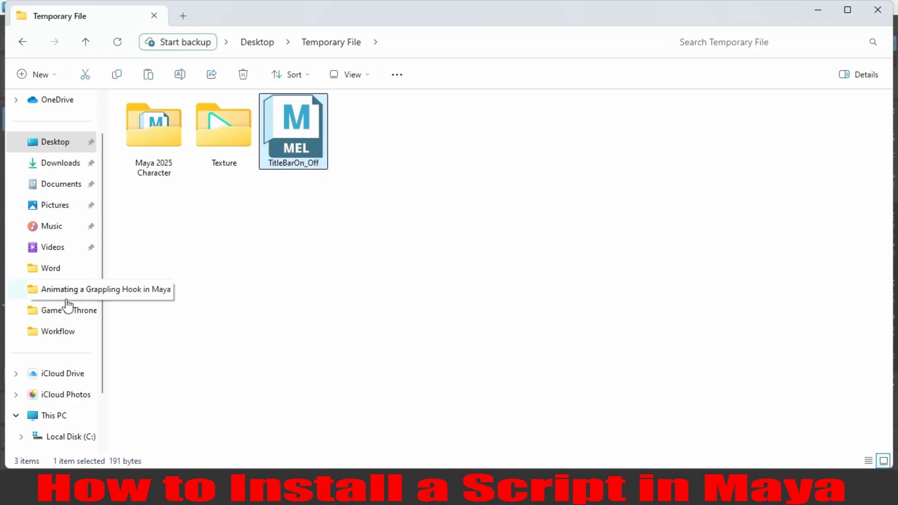
{"action": "scroll", "coordinate": [68, 306], "scroll_direction": "down", "scroll_amount": 2}
{"action": "left_click", "coordinate": [66, 374]}
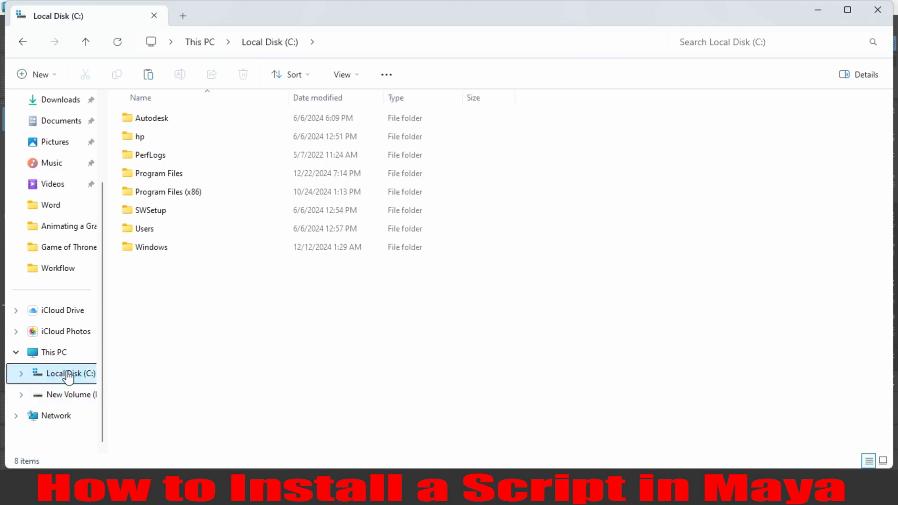
{"action": "double_click", "coordinate": [159, 175]}
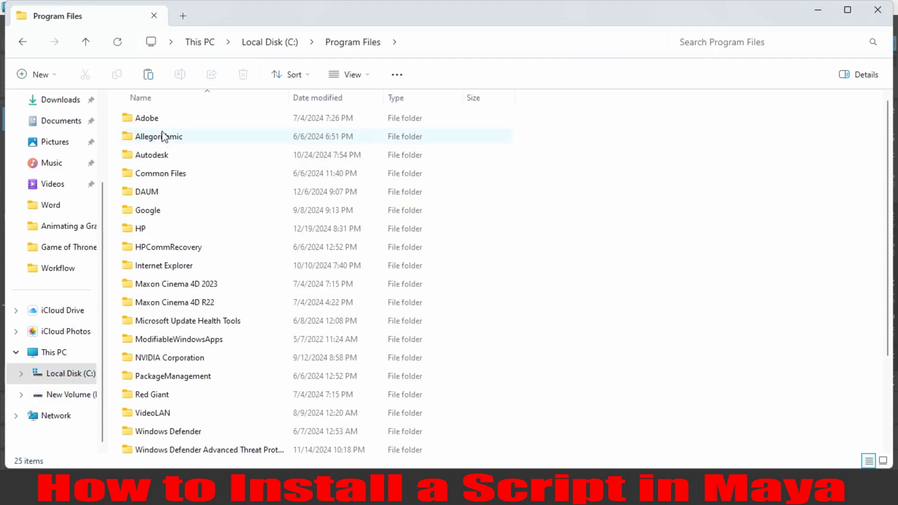
{"action": "double_click", "coordinate": [159, 154]}
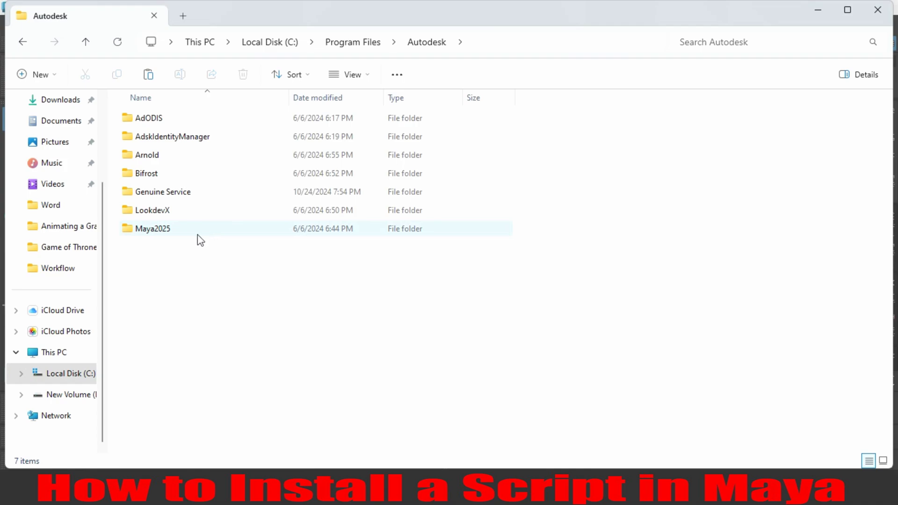
{"action": "double_click", "coordinate": [159, 230]}
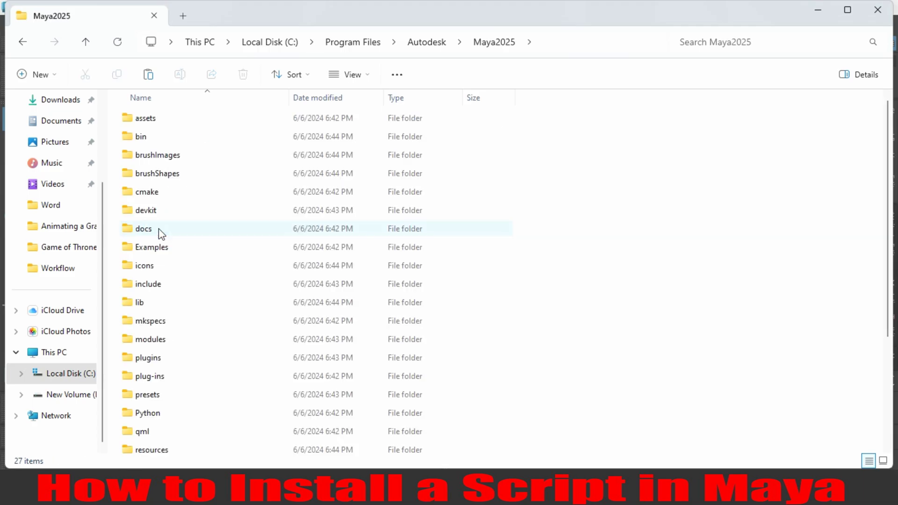
{"action": "scroll", "coordinate": [205, 285], "scroll_direction": "down", "scroll_amount": 3}
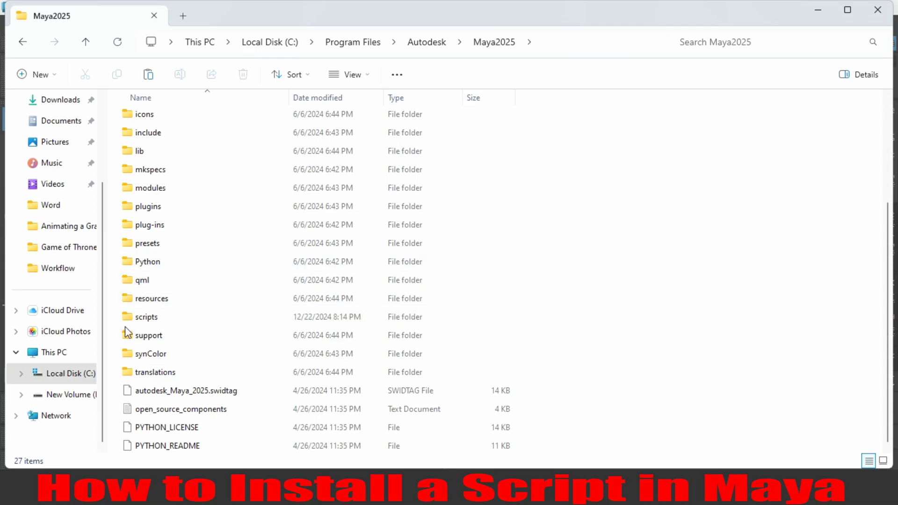
{"action": "double_click", "coordinate": [153, 323]}
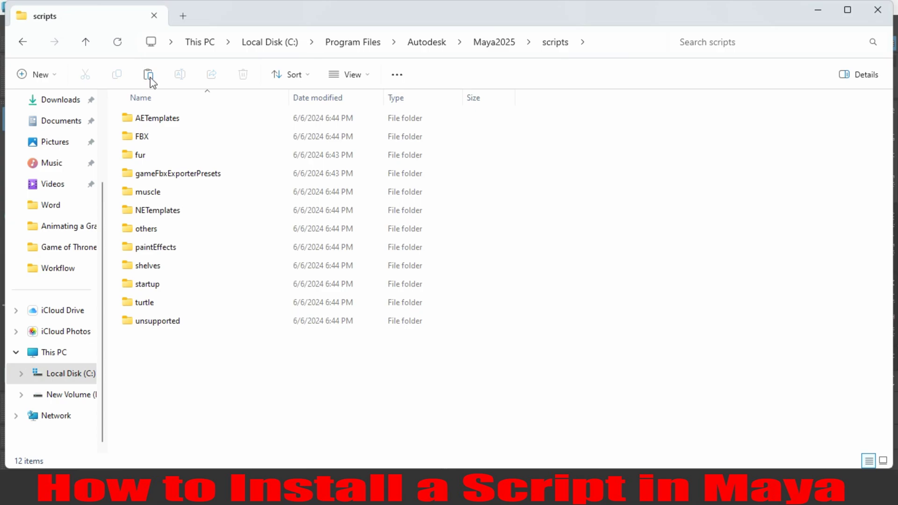
- Paste TitleBarOn_Off into the Maya2025 scripts folder with admin permission, then minimize Explorer
{"action": "right_click", "coordinate": [188, 419]}
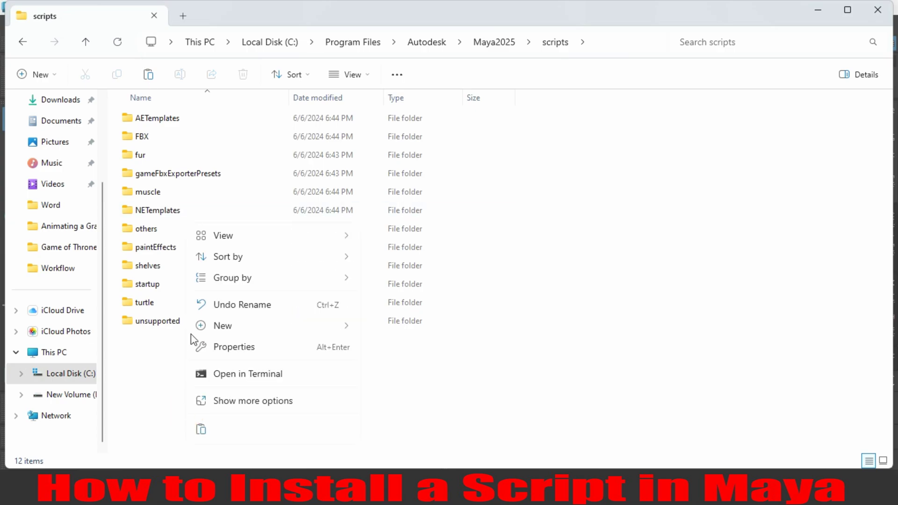
{"action": "left_click", "coordinate": [202, 431]}
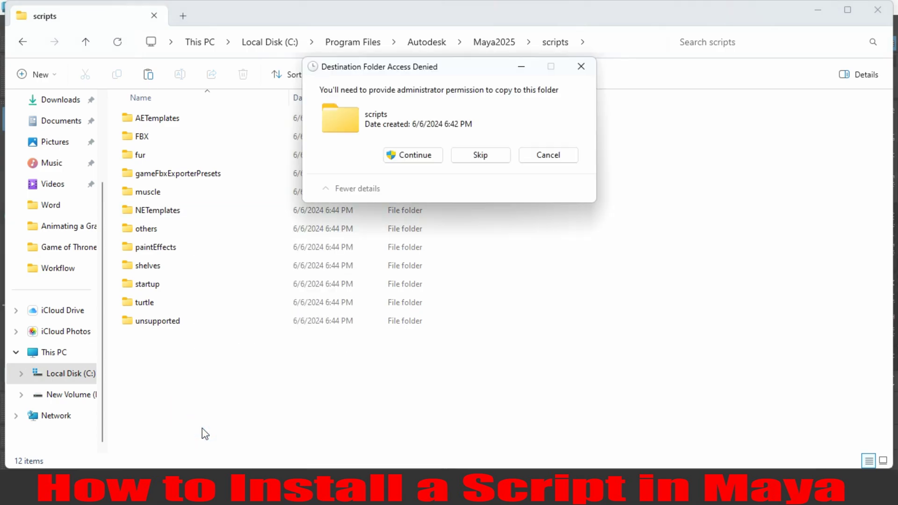
{"action": "left_click", "coordinate": [415, 156]}
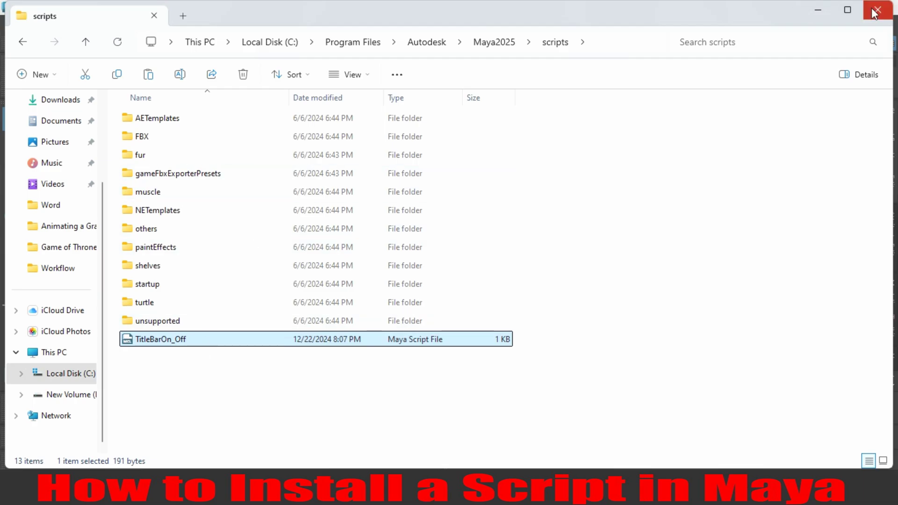
{"action": "left_click", "coordinate": [815, 10]}
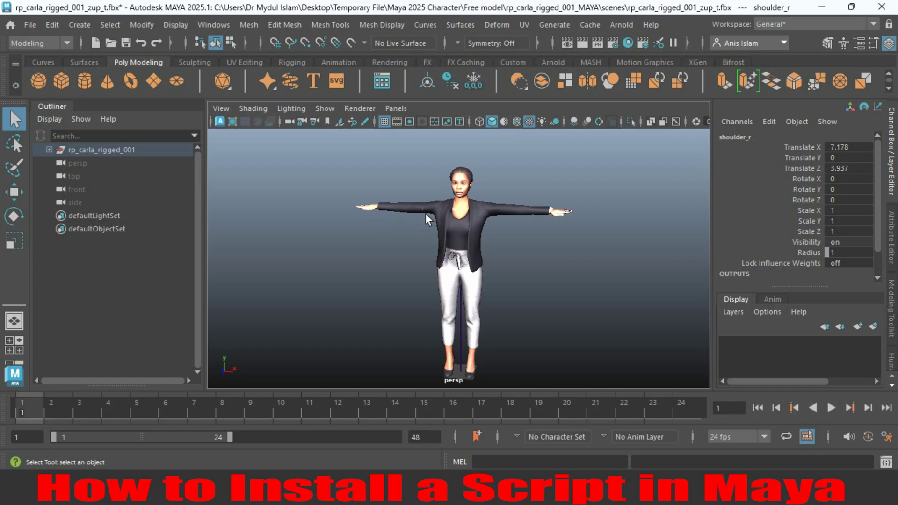
- Open Maya's Preferences via Windows > Settings/Preferences and move the window below the shelf
{"action": "left_click", "coordinate": [211, 28]}
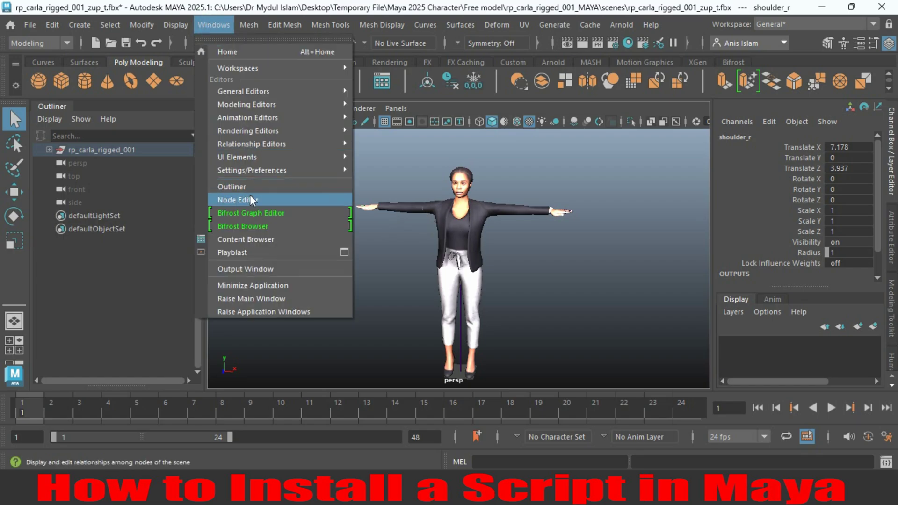
{"action": "mouse_move", "coordinate": [322, 174]}
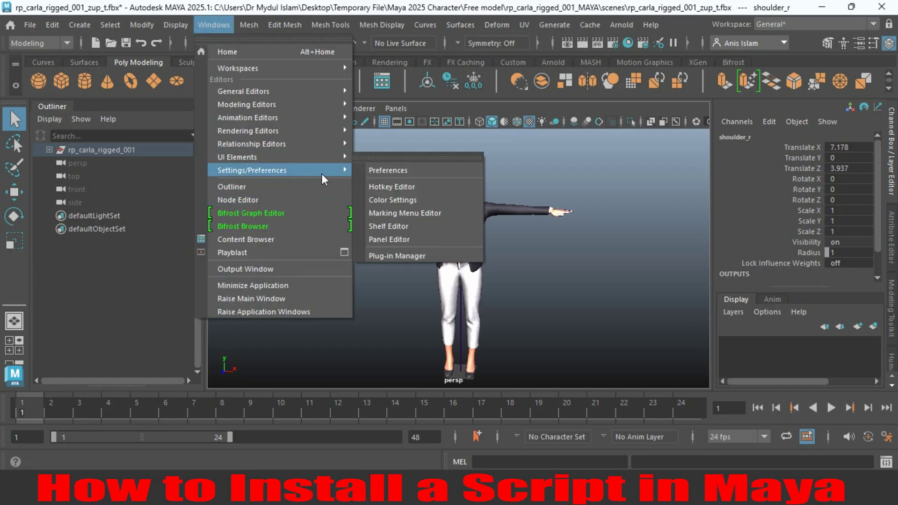
{"action": "left_click", "coordinate": [379, 171]}
{"action": "left_click_drag", "start_coordinate": [514, 89], "coordinate": [524, 124]}
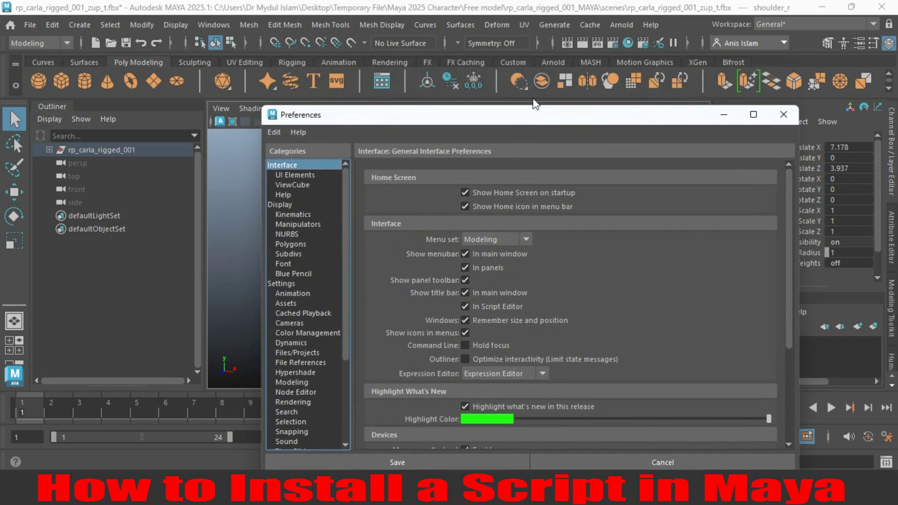
- Toggle 'Show title bar: In main window' off and on twice, leave it on, and close Preferences
{"action": "left_click_drag", "start_coordinate": [482, 122], "coordinate": [581, 88]}
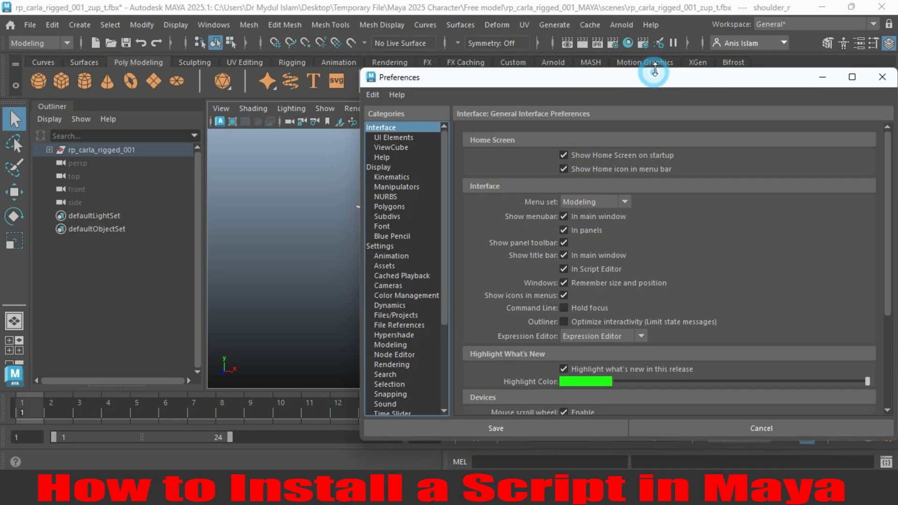
{"action": "left_click_drag", "start_coordinate": [650, 72], "coordinate": [650, 39]}
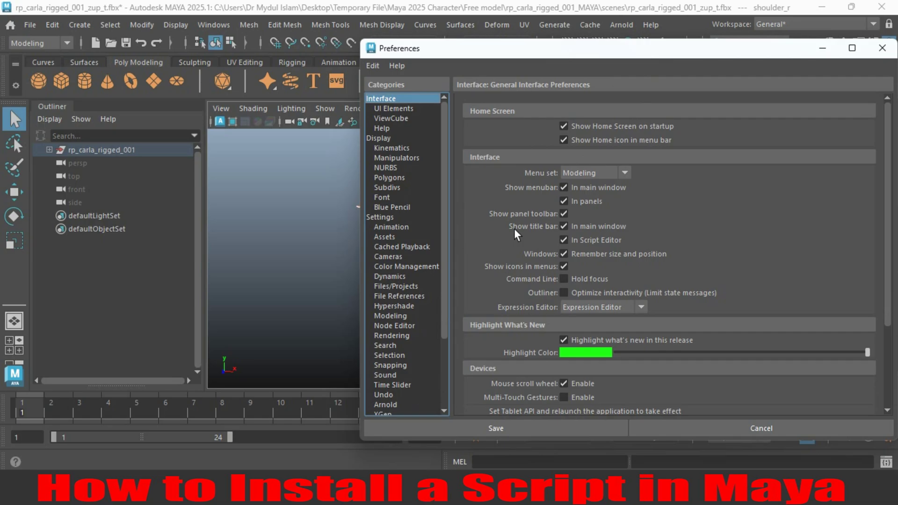
{"action": "left_click", "coordinate": [564, 227]}
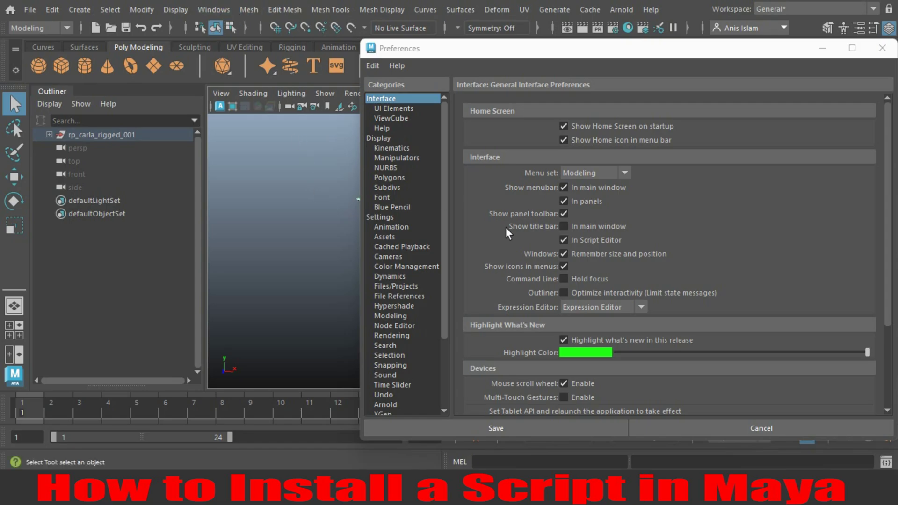
{"action": "left_click", "coordinate": [564, 227]}
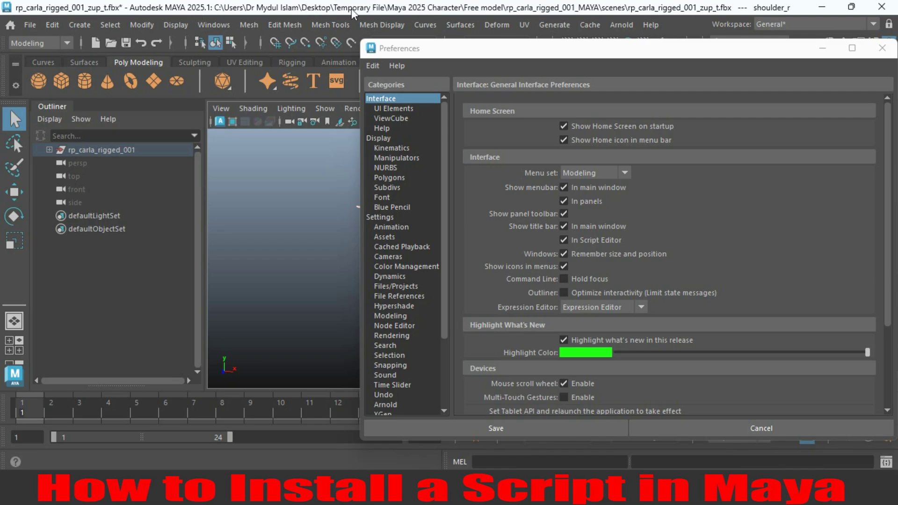
{"action": "left_click", "coordinate": [560, 226]}
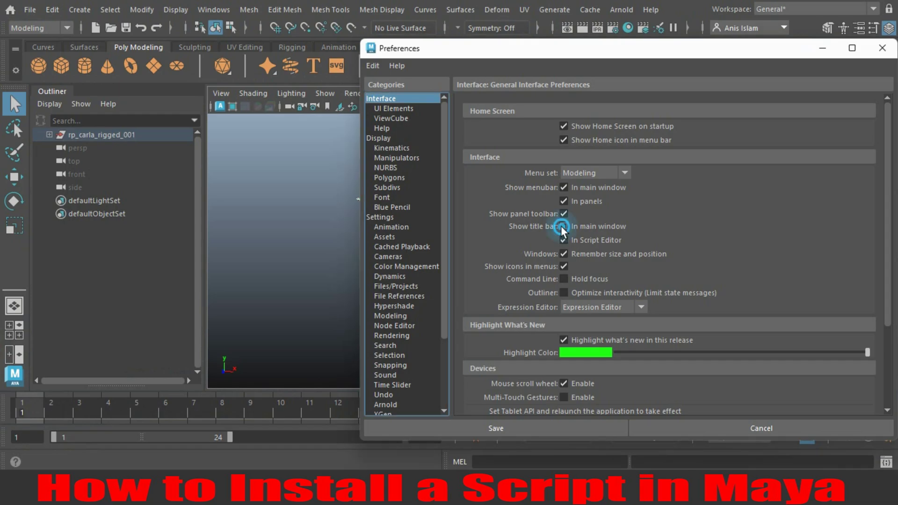
{"action": "left_click", "coordinate": [561, 227]}
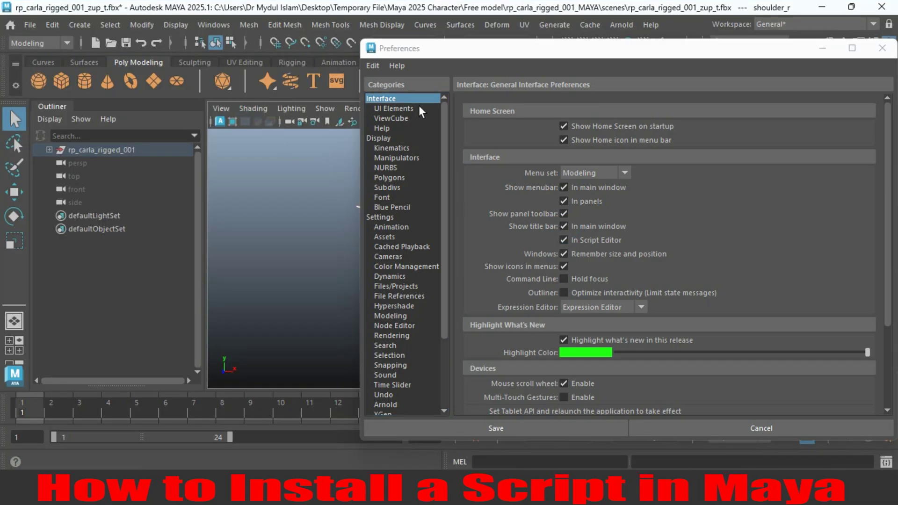
{"action": "left_click", "coordinate": [881, 55]}
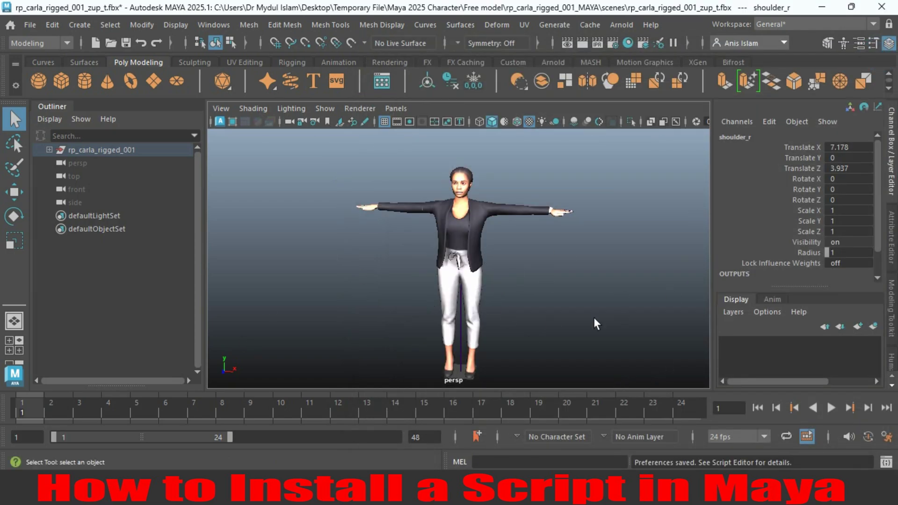
- In the Script Editor's MEL tab, complete the command as 'TitleBarOn_Off;' and select it
{"action": "left_click", "coordinate": [886, 463]}
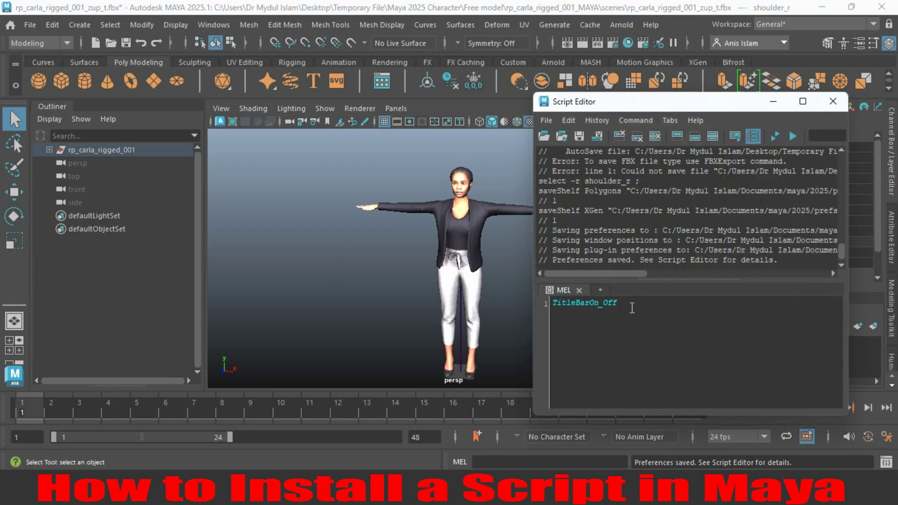
{"action": "left_click", "coordinate": [622, 304]}
{"action": "type", "text": "'"}
{"action": "key", "text": "BackSpace"}
{"action": "type", "text": ";"}
{"action": "left_click_drag", "start_coordinate": [628, 304], "coordinate": [529, 307]}
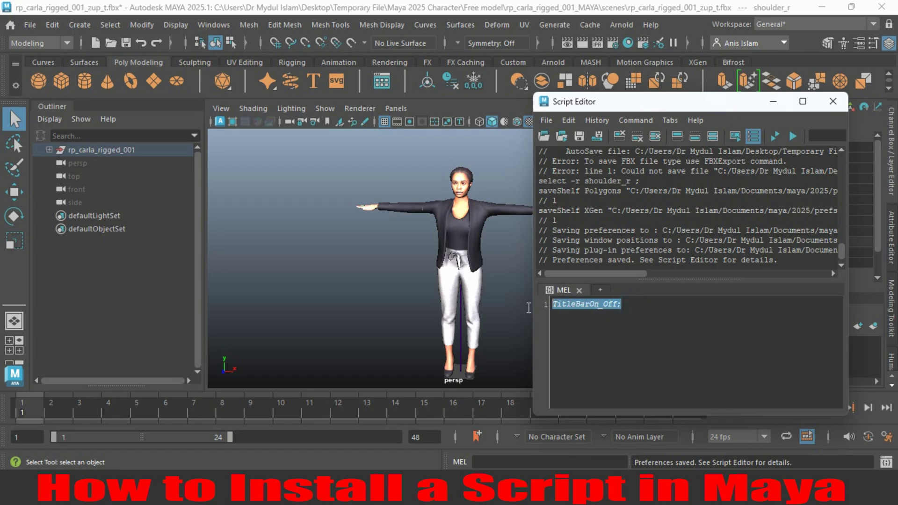
- Execute TitleBarOn_Off; six times, hiding and restoring the title bar thrice, ending with it shown
{"action": "left_click", "coordinate": [773, 137]}
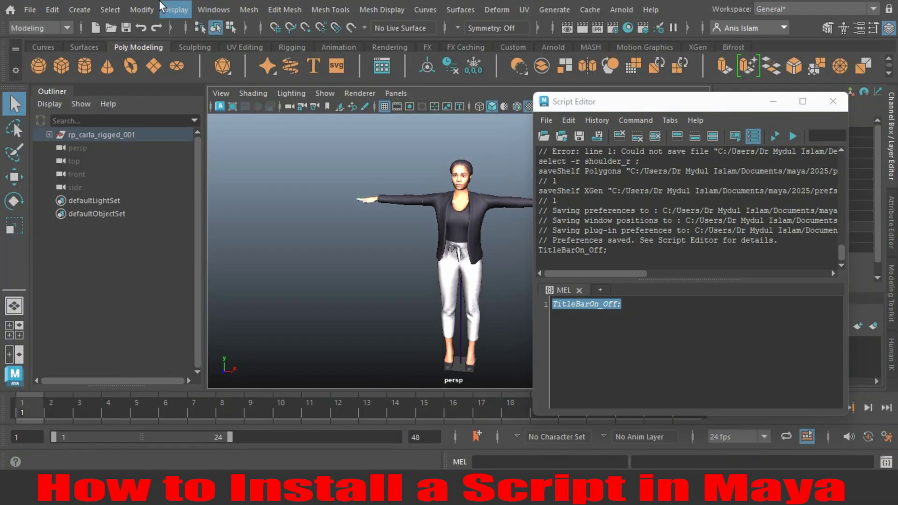
{"action": "left_click", "coordinate": [775, 136]}
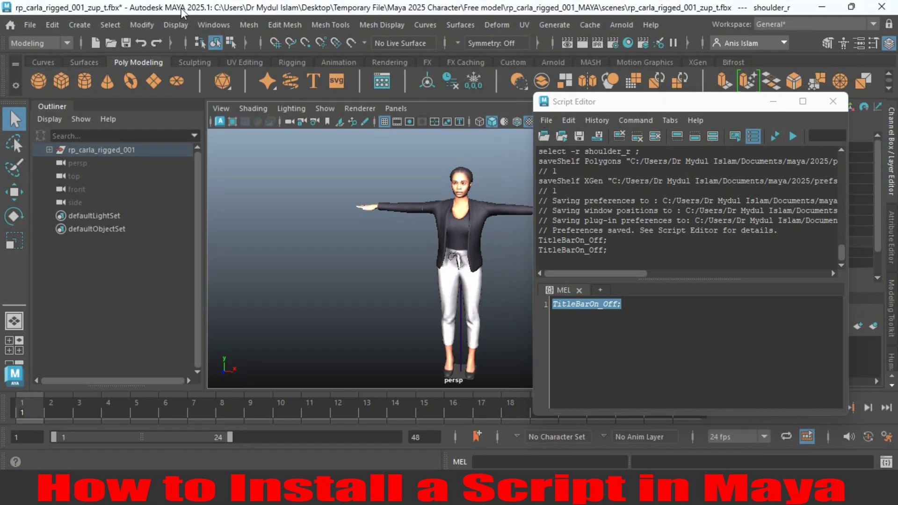
{"action": "left_click", "coordinate": [776, 134]}
{"action": "left_click", "coordinate": [777, 134]}
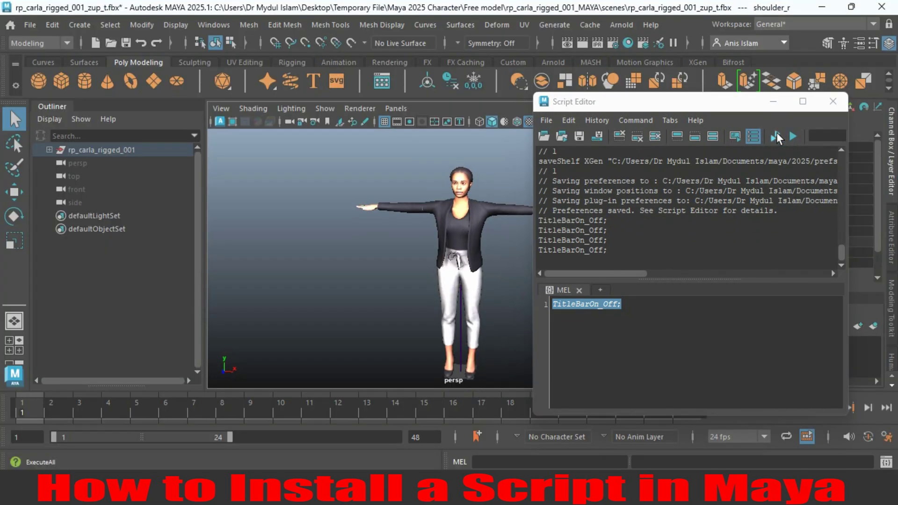
{"action": "left_click", "coordinate": [777, 134]}
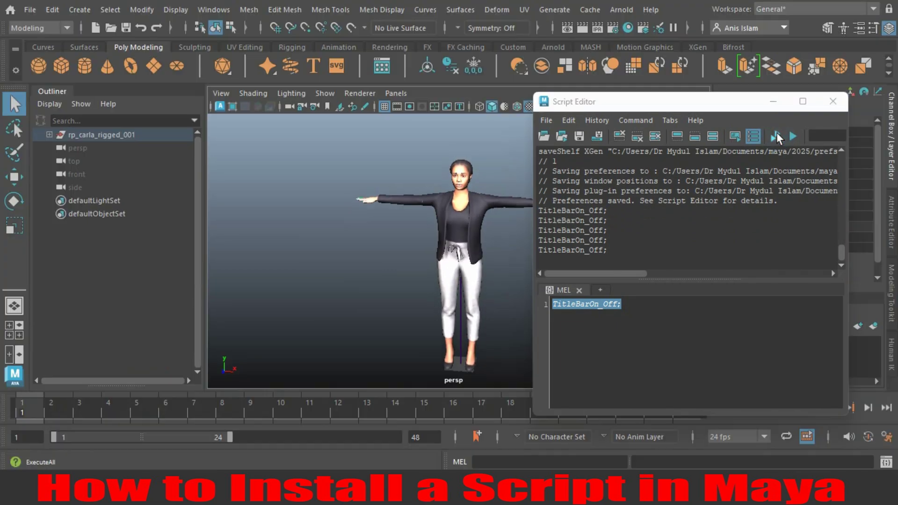
{"action": "left_click", "coordinate": [777, 134]}
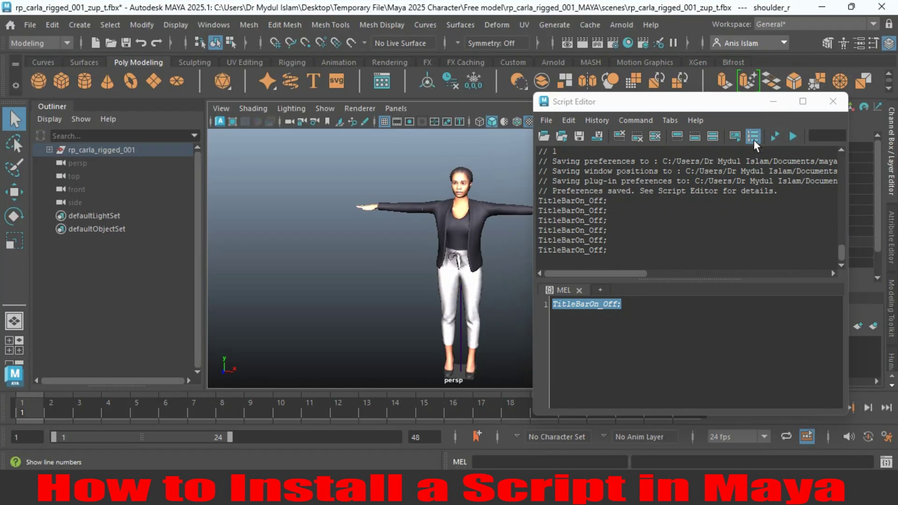